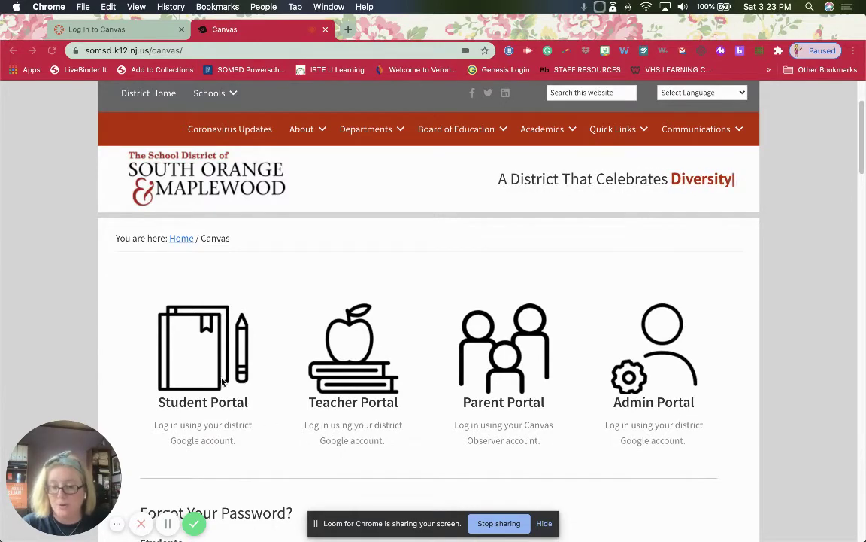
Enter the Student Portal from the district's Canvas page and sign in with the student's district Google account.
{"action": "scroll", "coordinate": [246, 406], "scroll_direction": "down", "scroll_amount": 1}
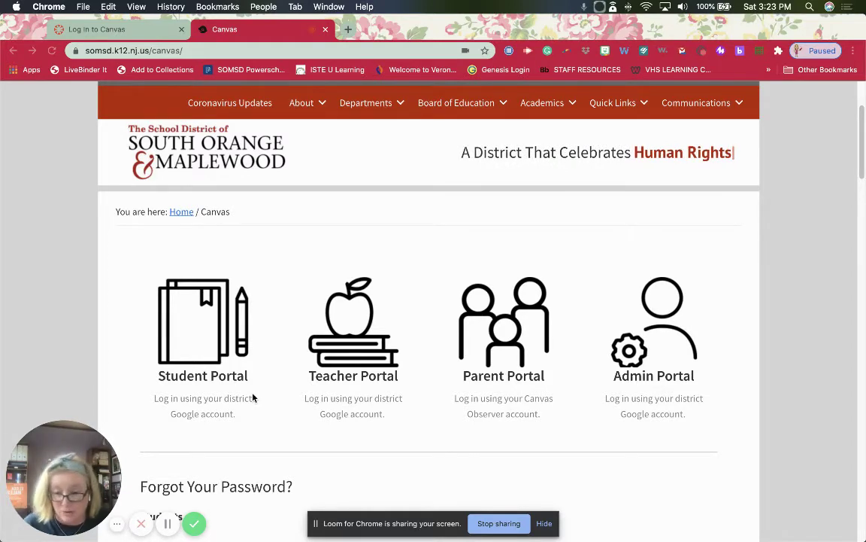
{"action": "scroll", "coordinate": [253, 397], "scroll_direction": "down", "scroll_amount": 4}
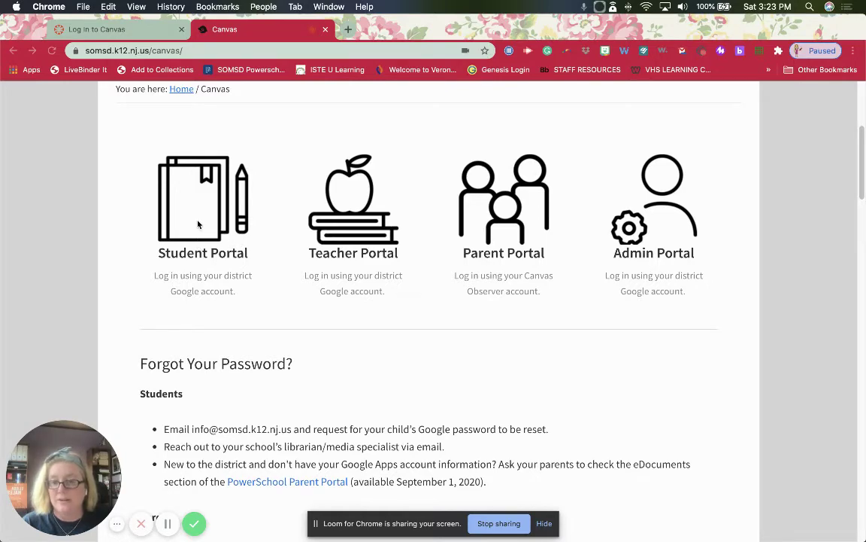
{"action": "left_click", "coordinate": [201, 239]}
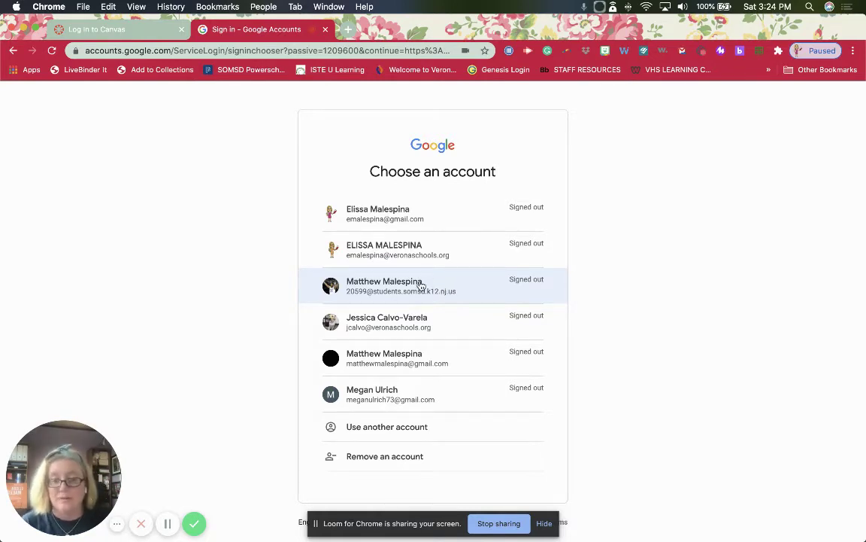
{"action": "left_click", "coordinate": [422, 286]}
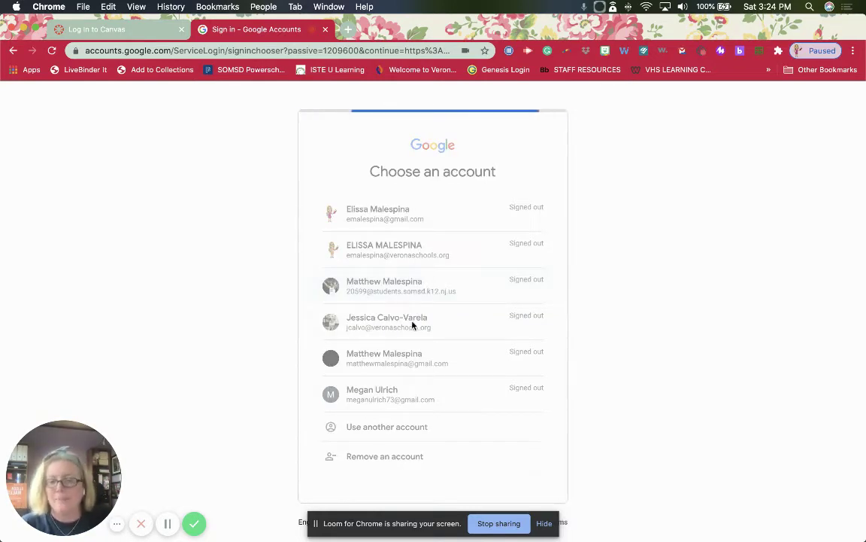
{"action": "left_click", "coordinate": [518, 357]}
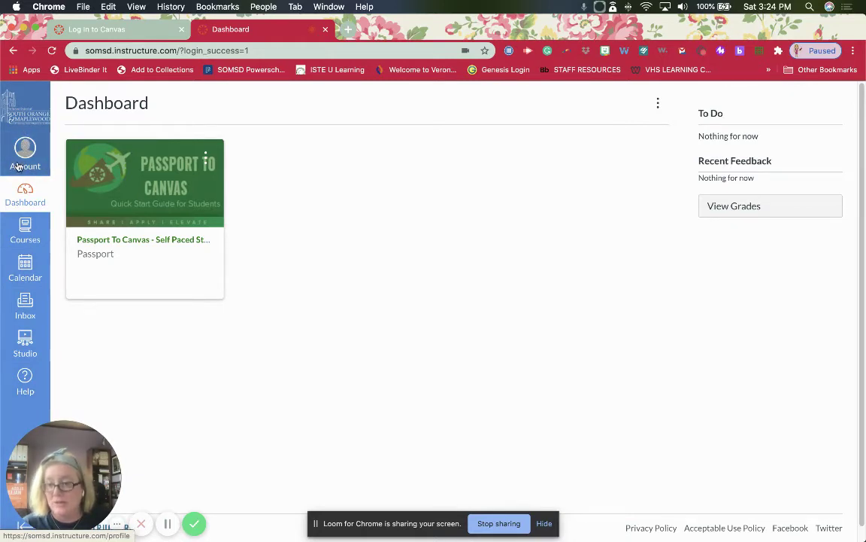
Generate a Pair with Observer code from the student's account settings and copy the code.
{"action": "left_click", "coordinate": [23, 154]}
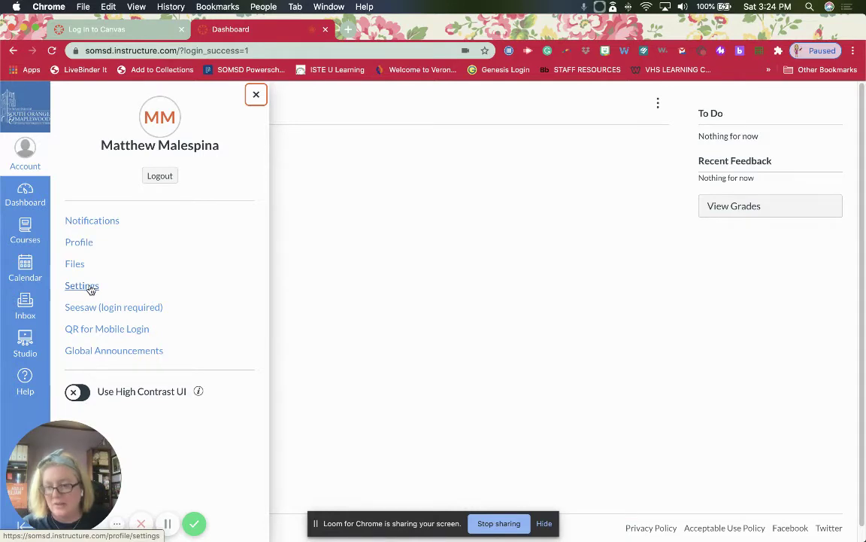
{"action": "left_click", "coordinate": [82, 286]}
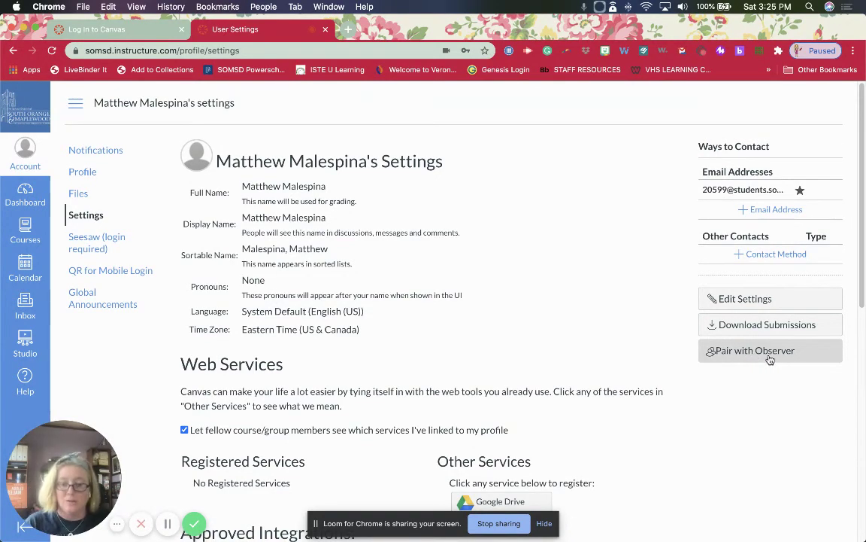
{"action": "left_click", "coordinate": [769, 359]}
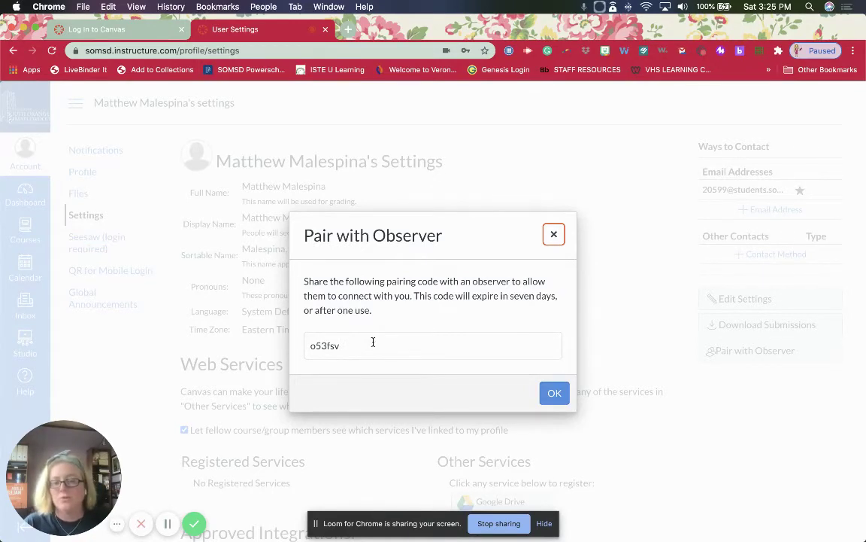
{"action": "left_click_drag", "start_coordinate": [369, 345], "coordinate": [313, 345]}
{"action": "right_click", "coordinate": [312, 346]}
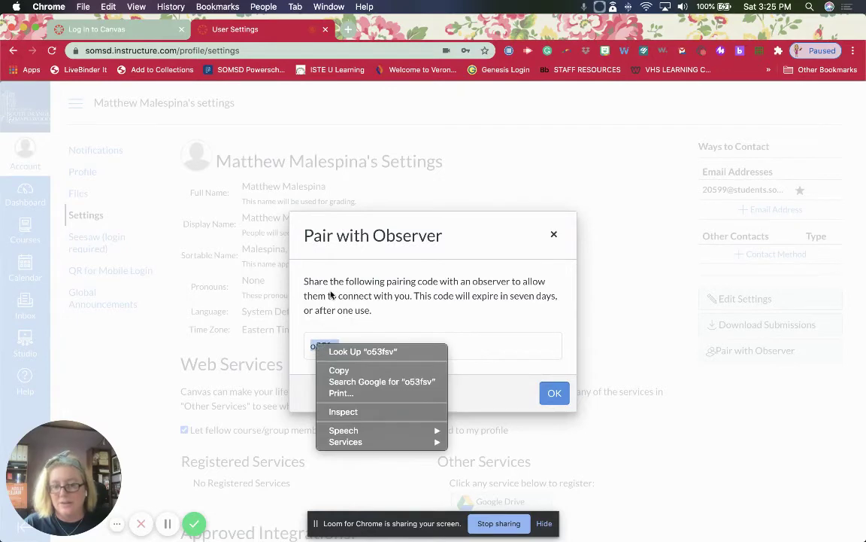
{"action": "left_click", "coordinate": [372, 373]}
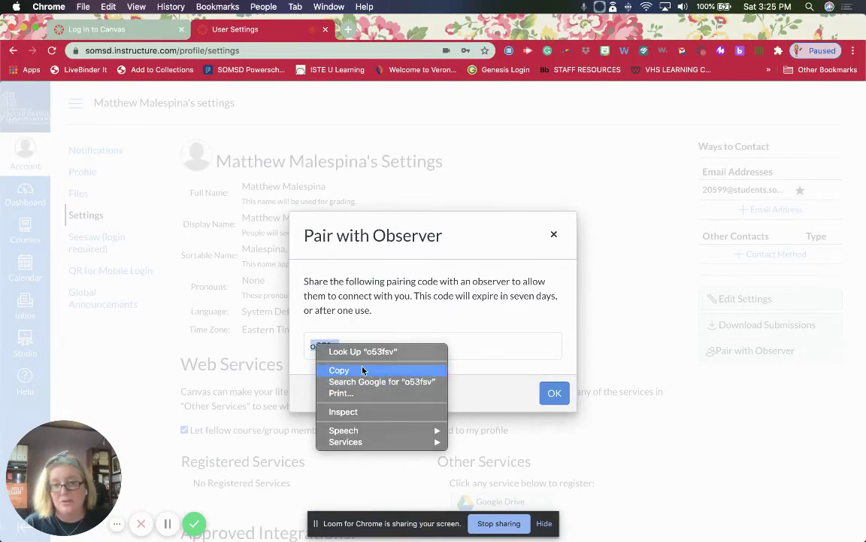
Open the district's Canvas page at somsd.k12.nj.us/canvas in a new tab and go to the Parent Portal login.
{"action": "left_click", "coordinate": [349, 30]}
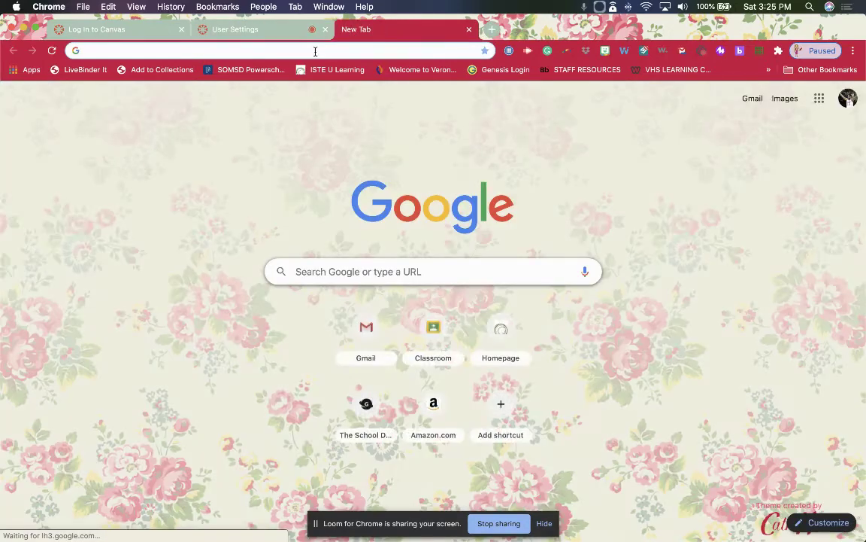
{"action": "type", "text": "som"}
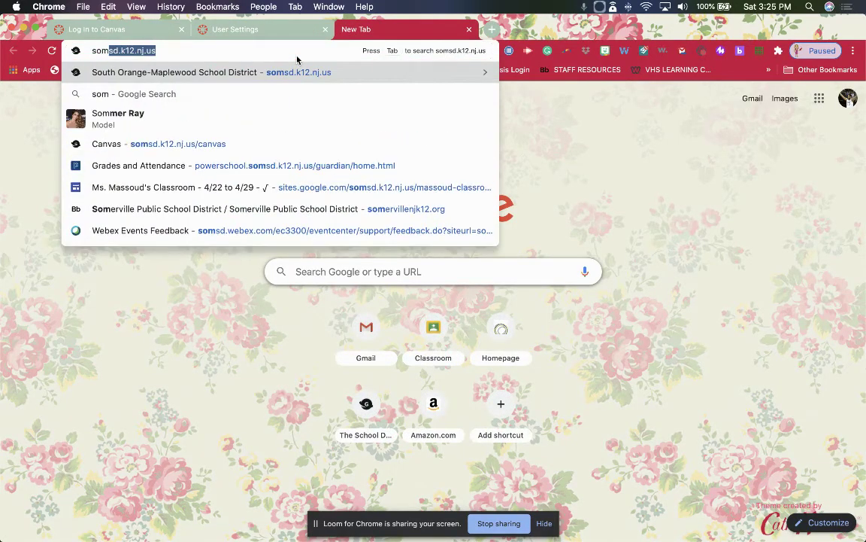
{"action": "key", "text": "Right"}
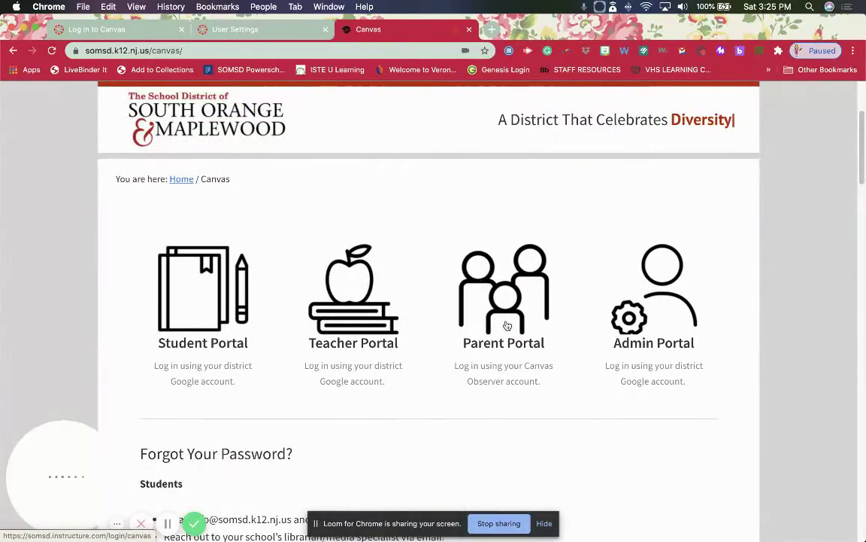
{"action": "left_click", "coordinate": [507, 325]}
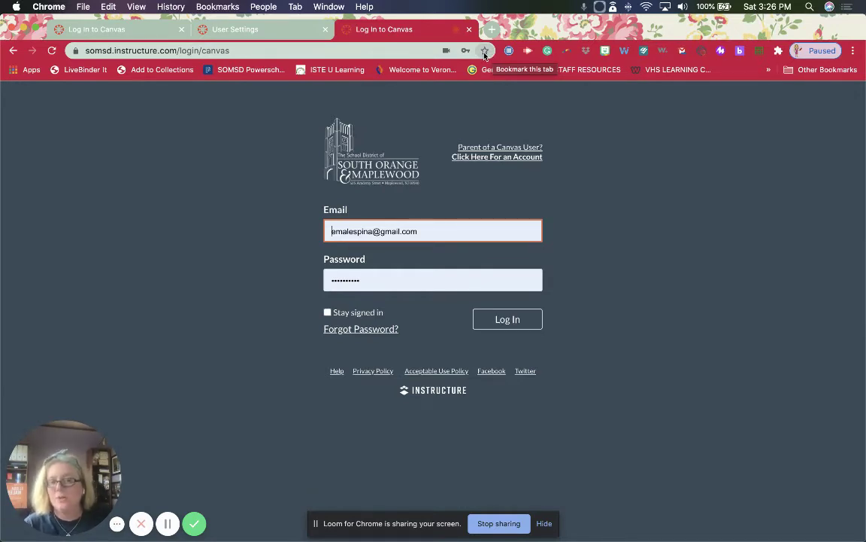
Bookmark the parent login page in the Bookmarks Bar under the name "Canvas Parent Login".
{"action": "left_click", "coordinate": [485, 51]}
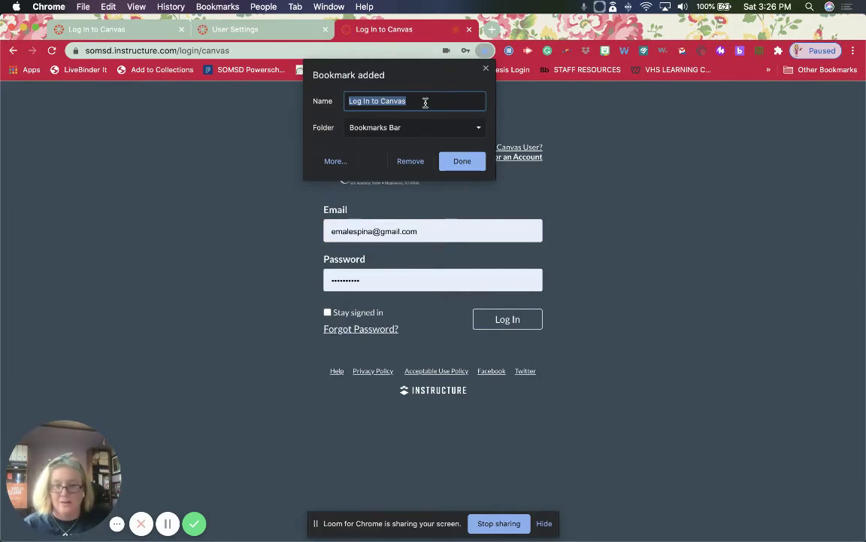
{"action": "type", "text": "Canvas Parent"}
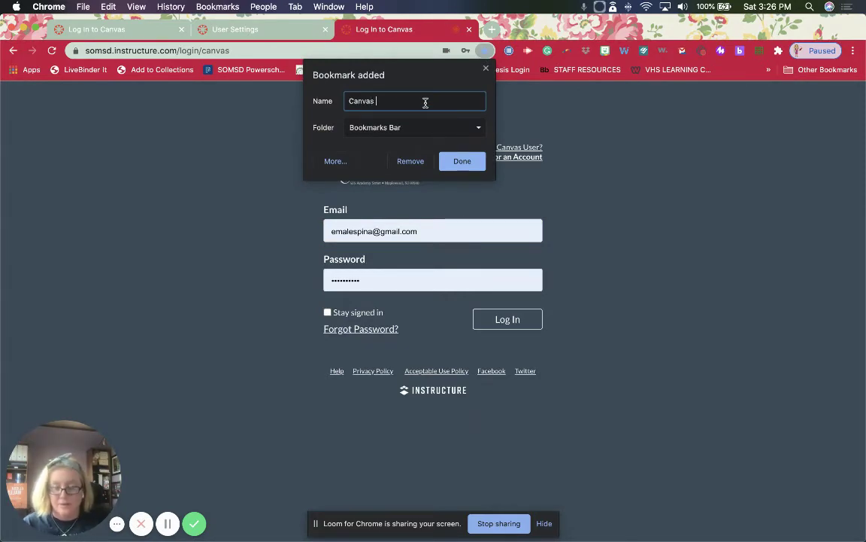
{"action": "type", "text": " Log"}
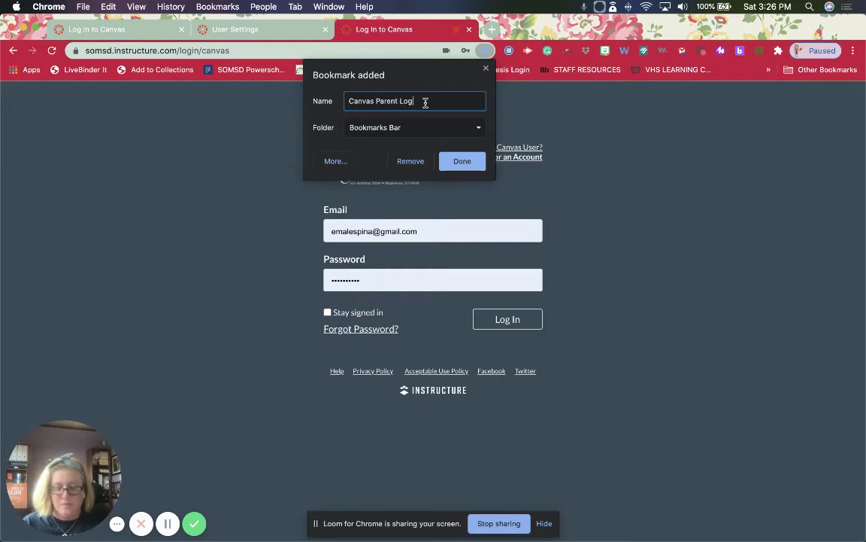
{"action": "type", "text": "in"}
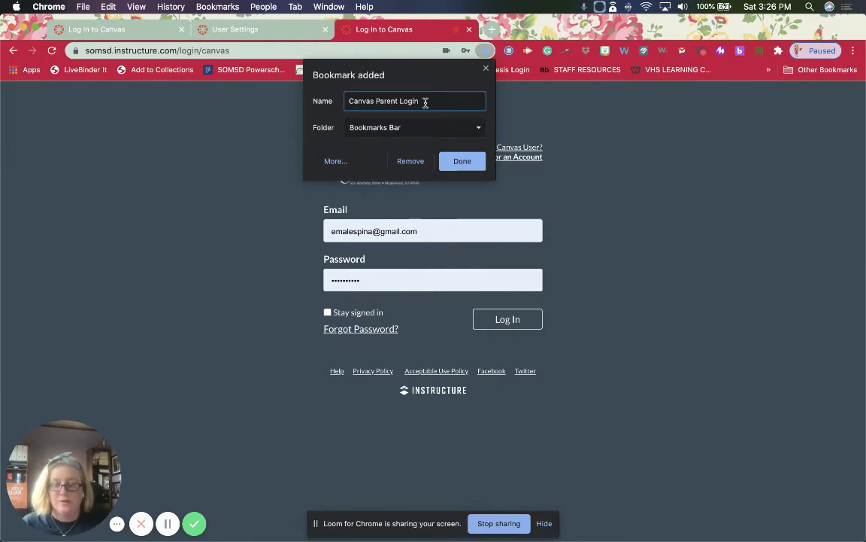
{"action": "left_click", "coordinate": [462, 160]}
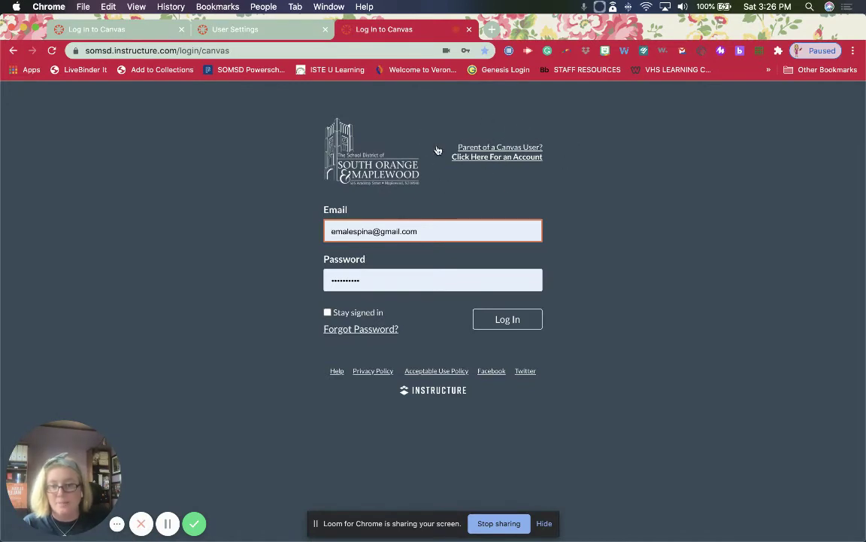
Open the Parent Signup form, go through its name, email, password and student pairing code fields, and close it without submitting.
{"action": "left_click", "coordinate": [491, 157]}
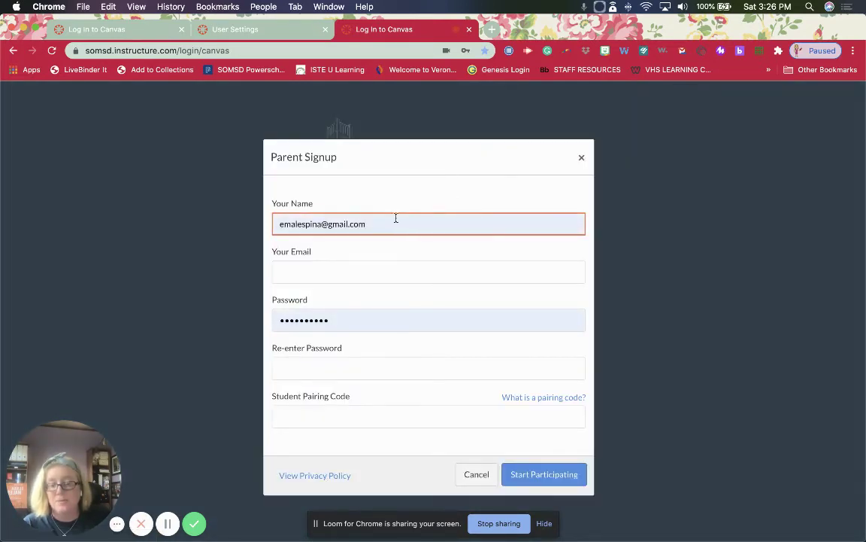
{"action": "left_click", "coordinate": [368, 223]}
{"action": "left_click_drag", "start_coordinate": [368, 224], "coordinate": [264, 197]}
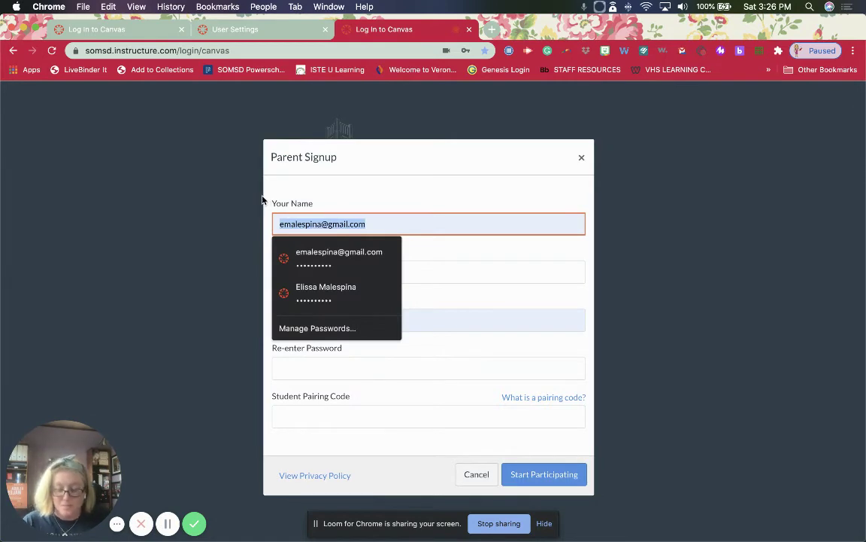
{"action": "type", "text": "E"}
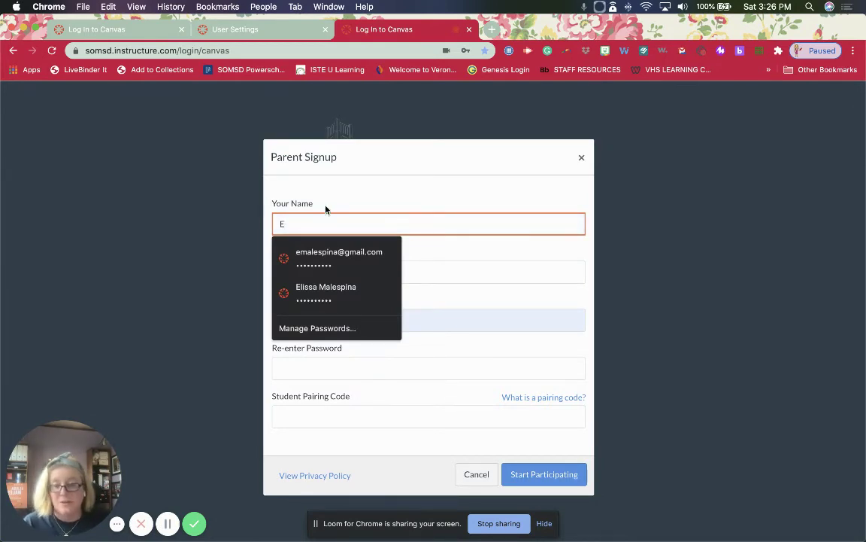
{"action": "left_click", "coordinate": [426, 266]}
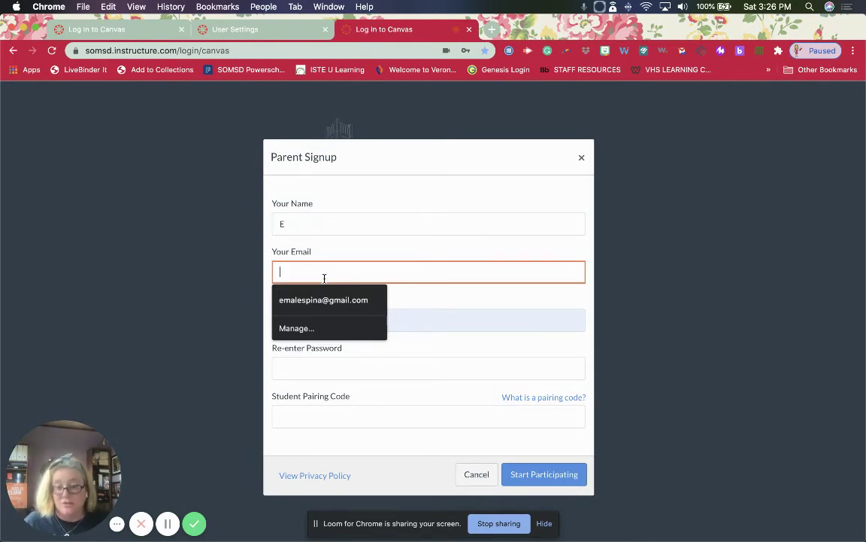
{"action": "left_click", "coordinate": [434, 359]}
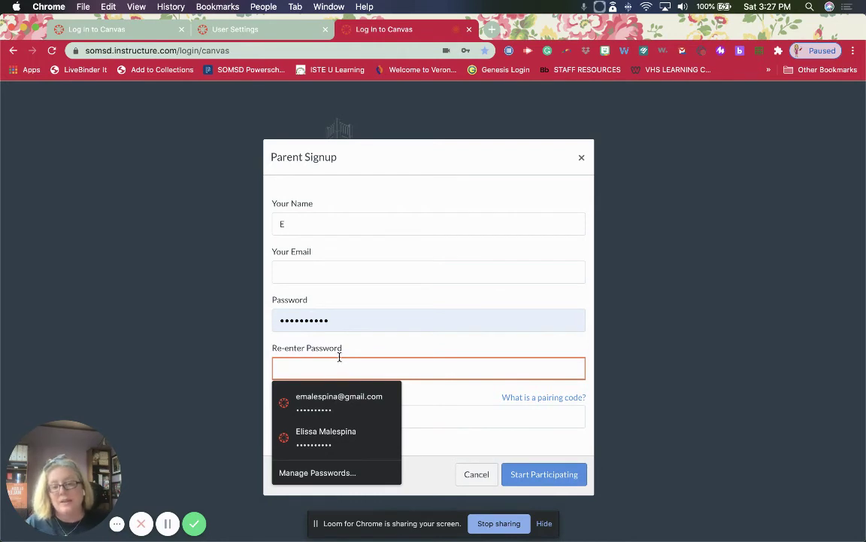
{"action": "left_click", "coordinate": [468, 394]}
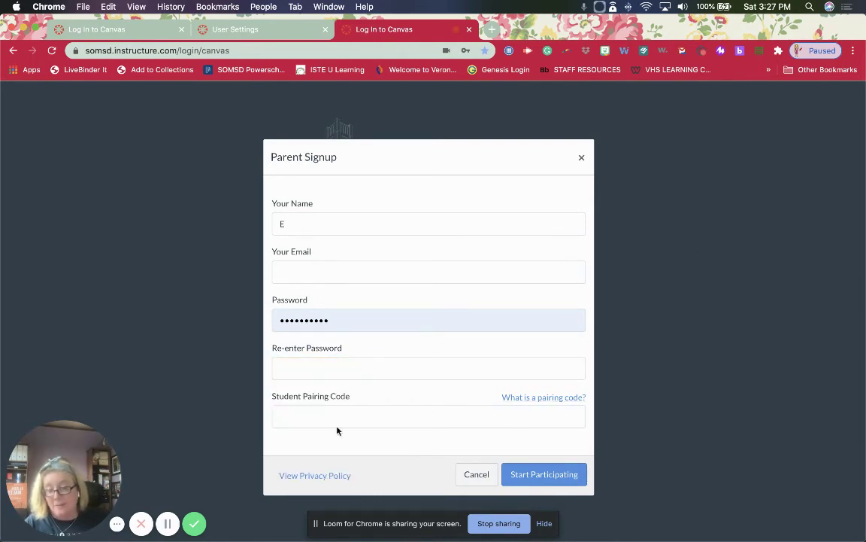
{"action": "left_click", "coordinate": [298, 416]}
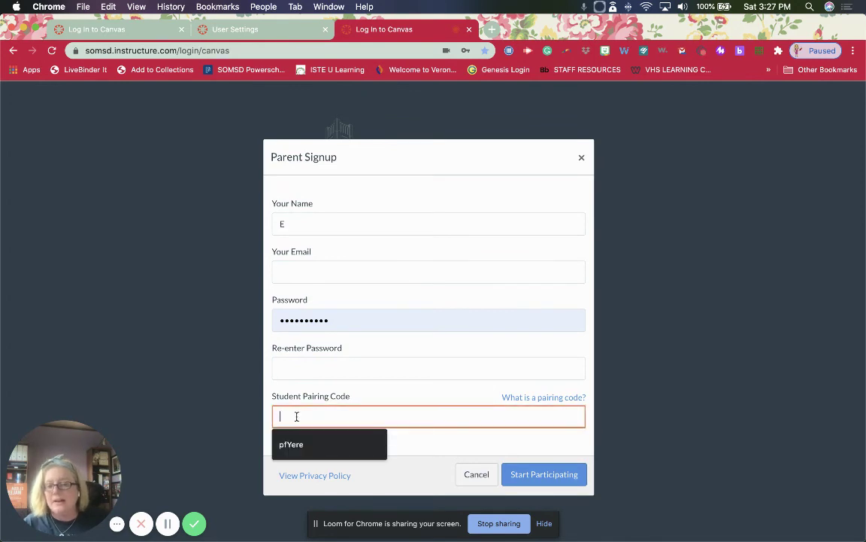
{"action": "right_click", "coordinate": [298, 414]}
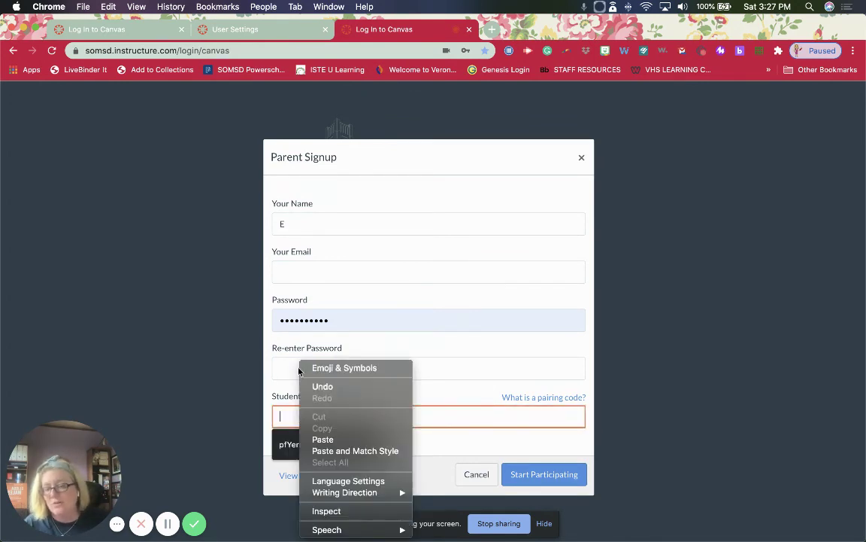
{"action": "left_click", "coordinate": [256, 349]}
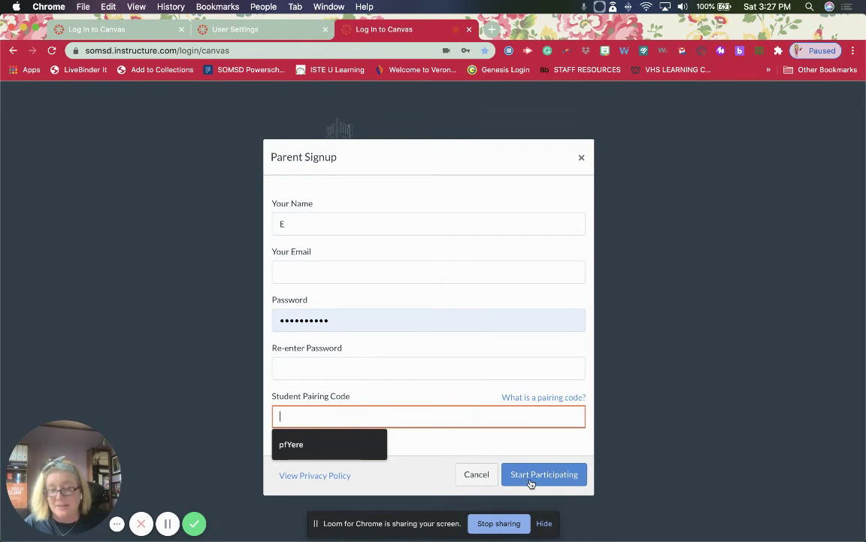
{"action": "left_click", "coordinate": [581, 157]}
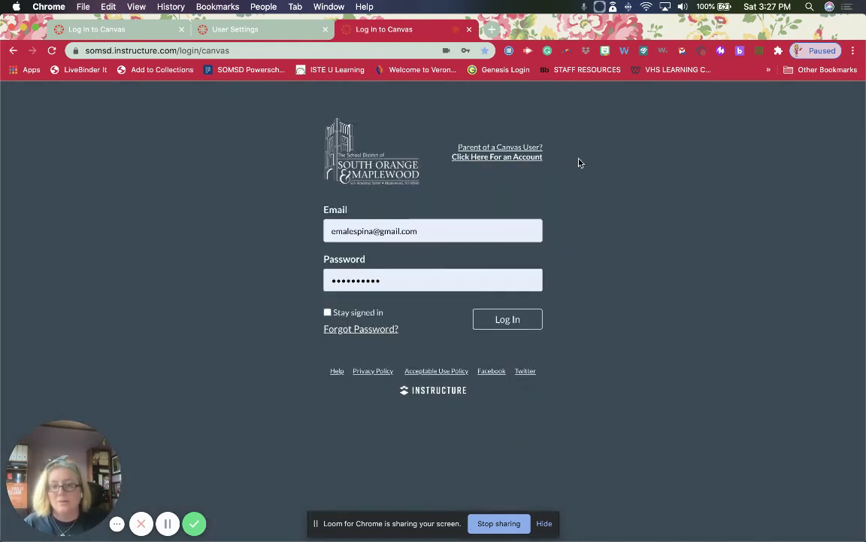
Log in to the parent's existing Canvas account with the prefilled credentials.
{"action": "left_click", "coordinate": [504, 321]}
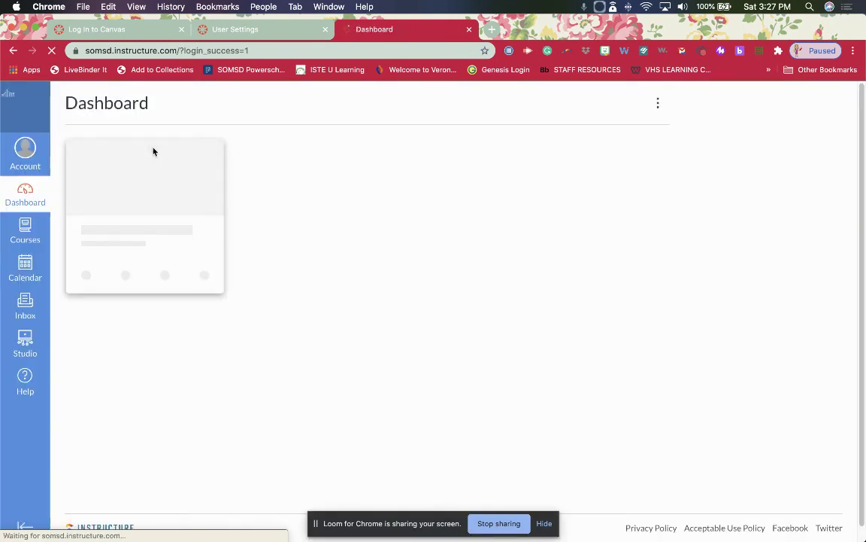